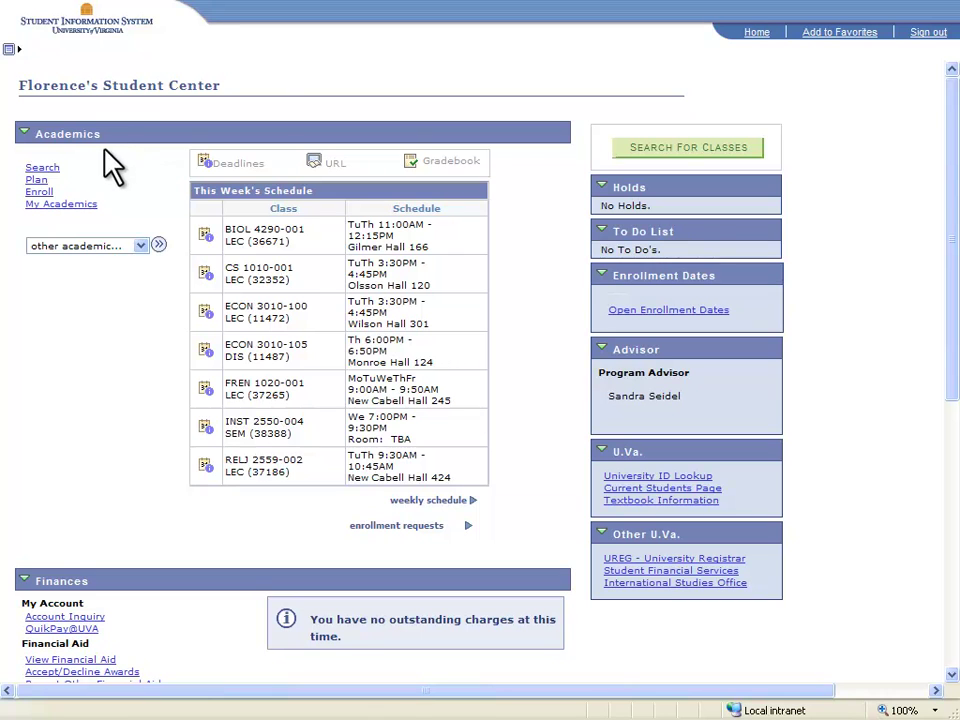
Start a new class search with course subject PLCP (Comparative Politics) and Undergraduate career.
left_click(40, 193)
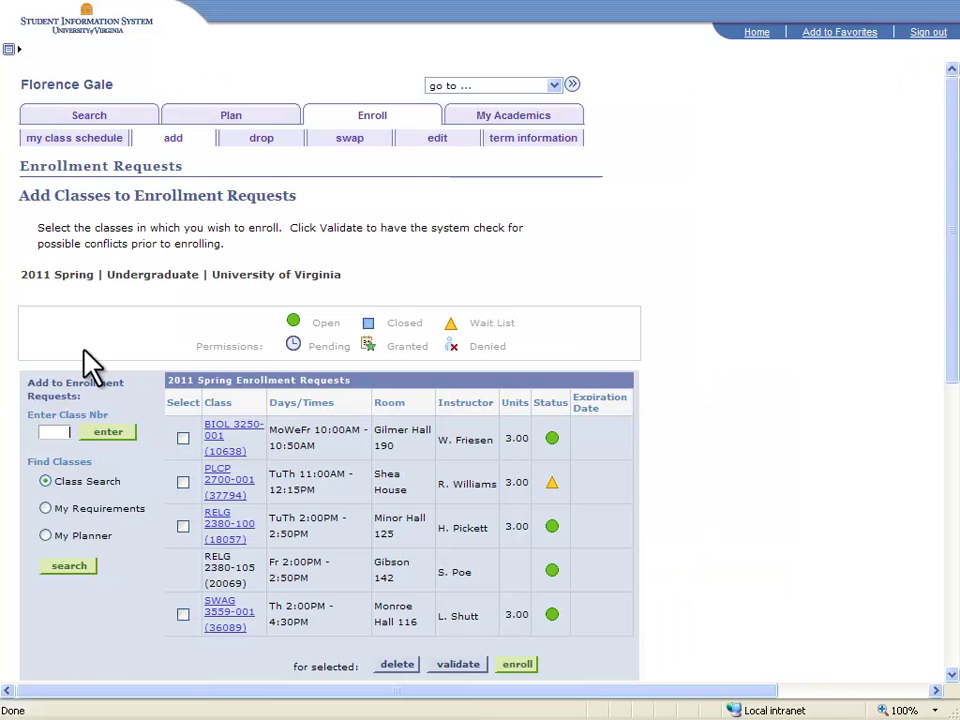
left_click(69, 567)
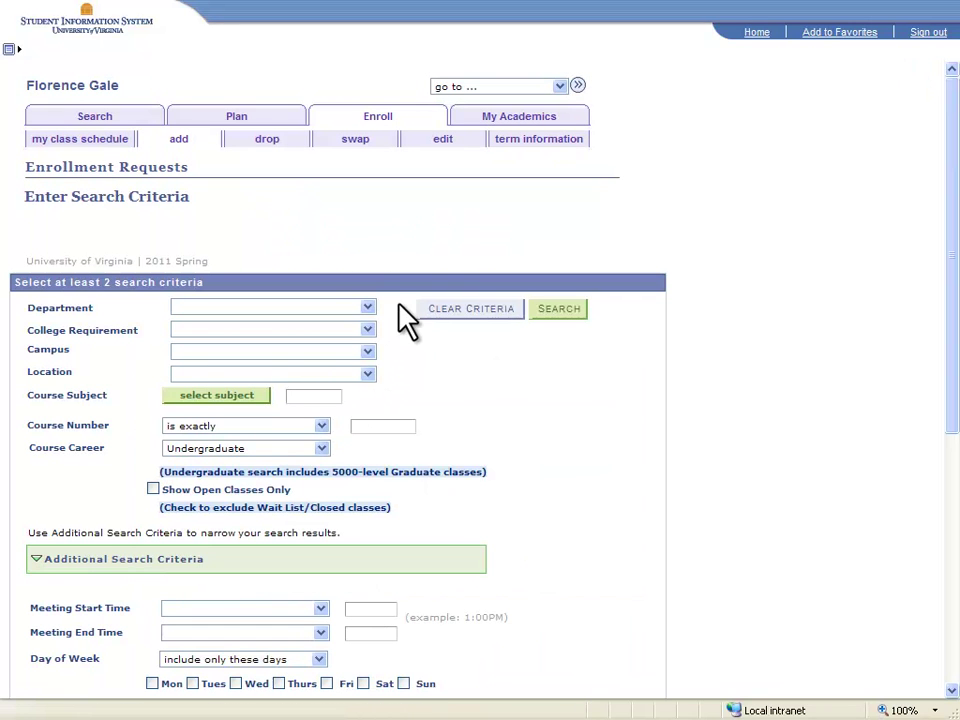
left_click(368, 309)
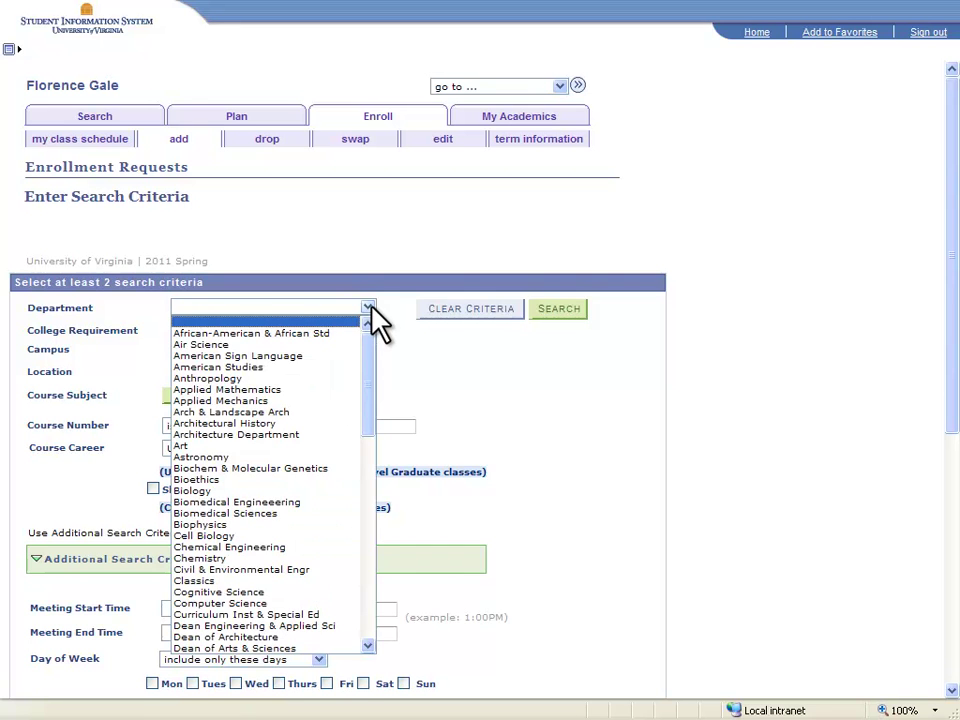
left_click(369, 307)
left_click(330, 396)
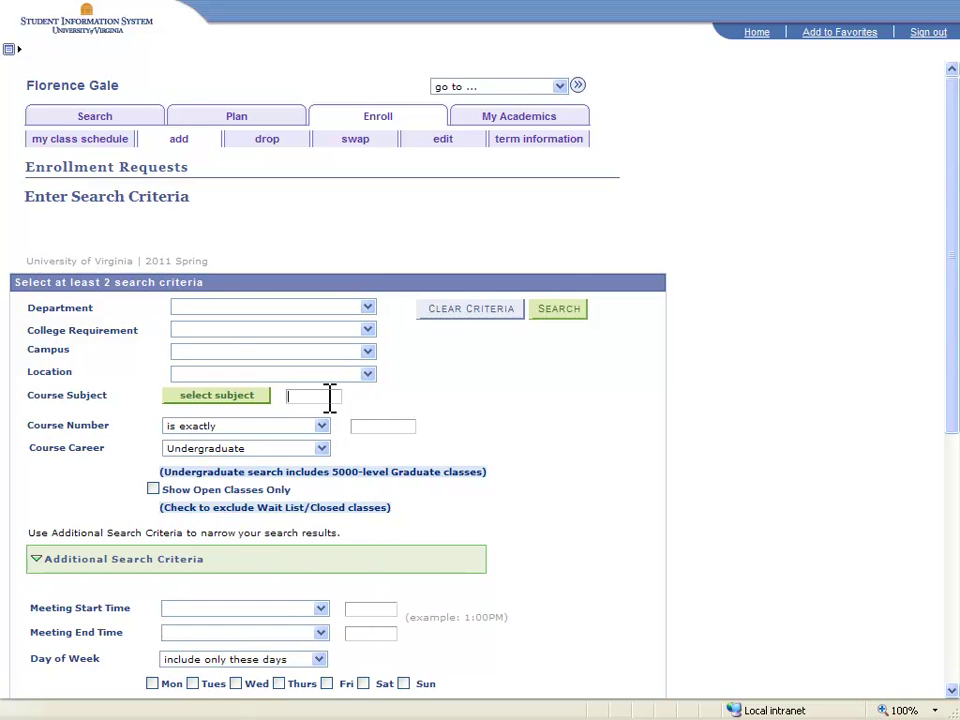
type("plcp")
left_click(322, 448)
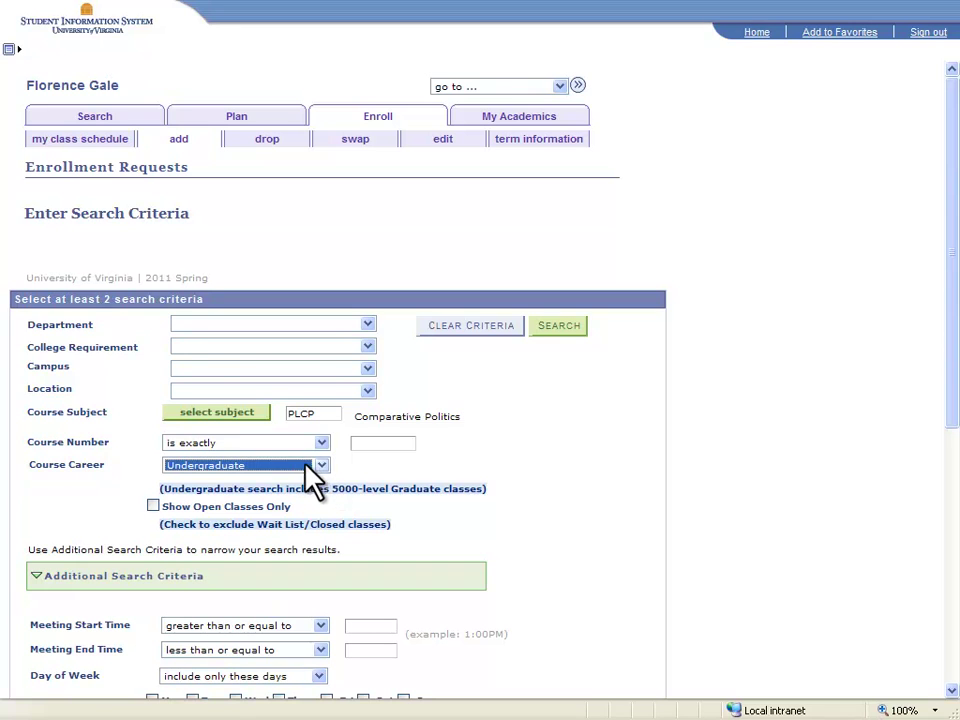
Run the PLCP search and open Class Detail for PLCP 3110 section 100-LEC (14388).
left_click(568, 327)
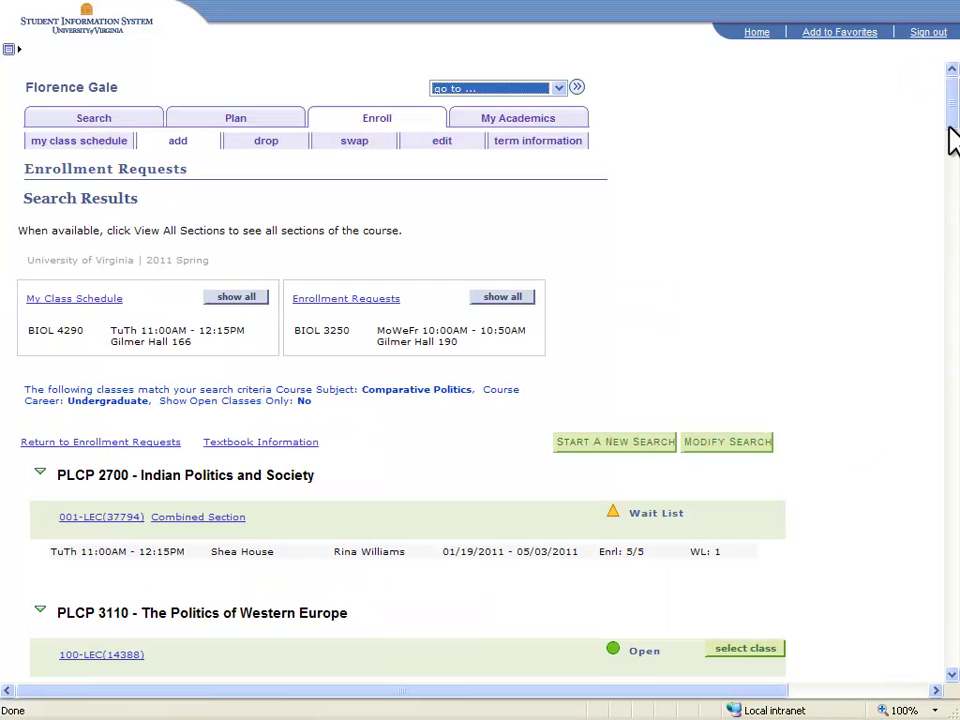
left_click_drag(949, 139, 952, 165)
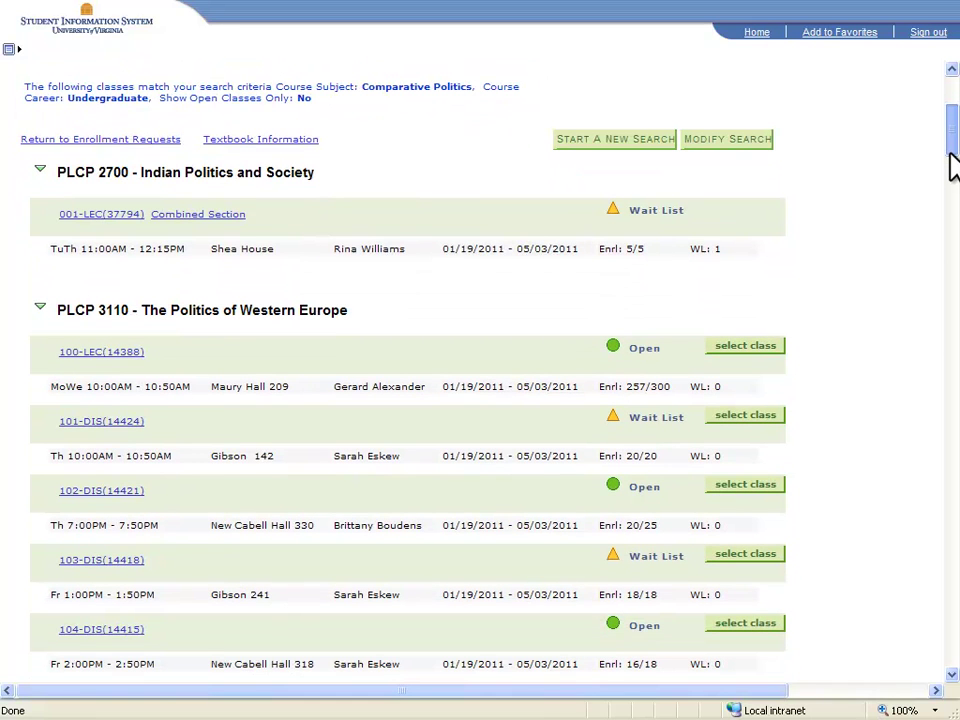
left_click(125, 354)
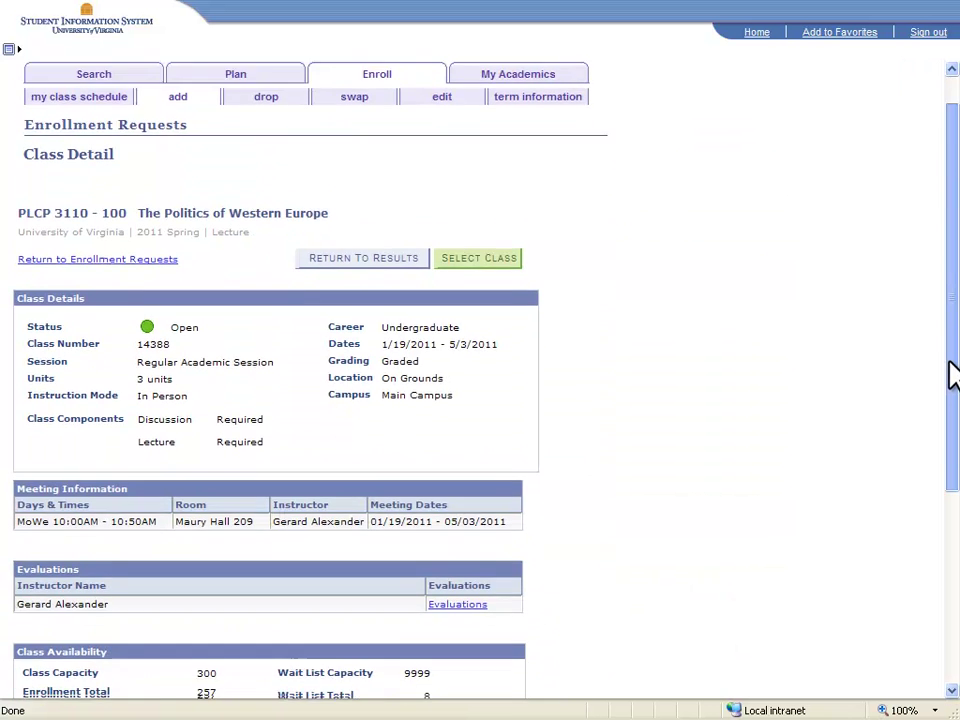
left_click_drag(951, 375, 953, 478)
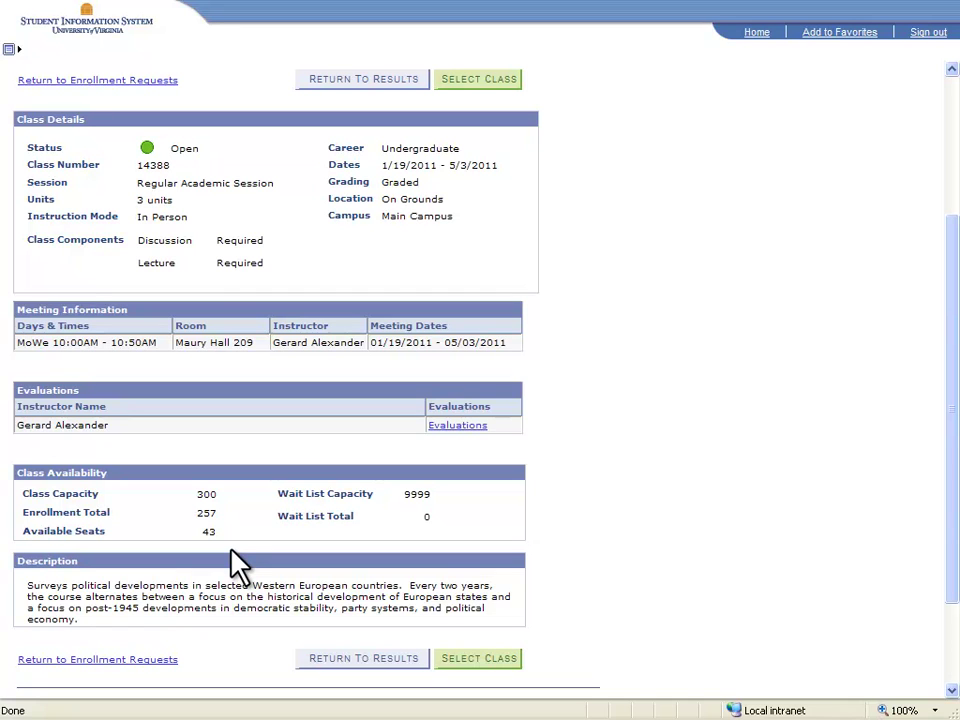
Select PLCP 3110 lecture 100 with discussion 101 and turn on 'Wait list if class is full'.
left_click(470, 668)
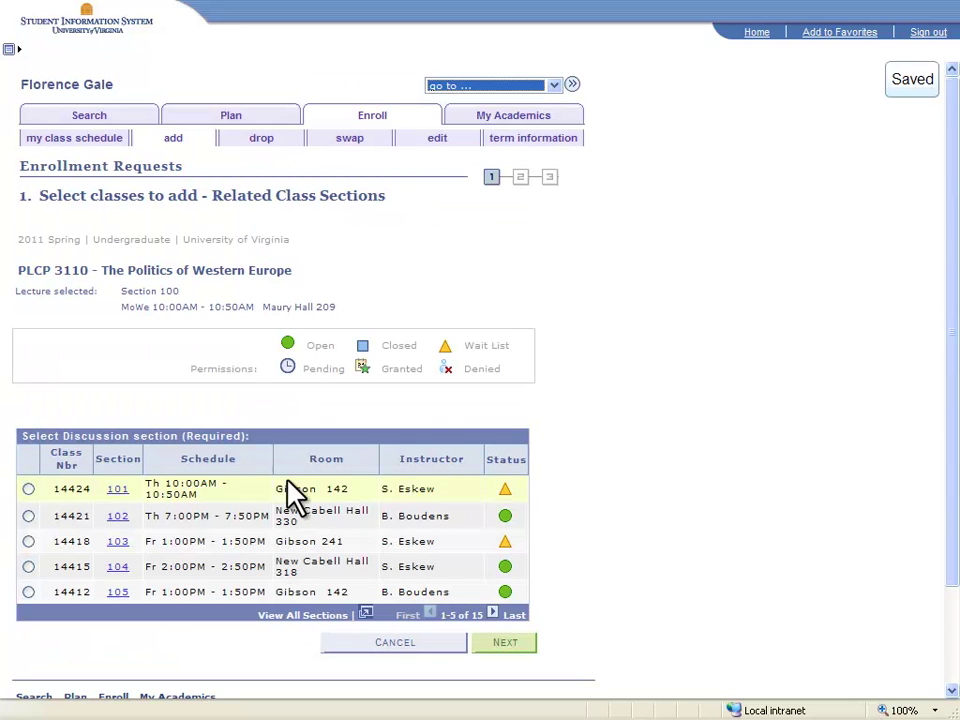
left_click(28, 489)
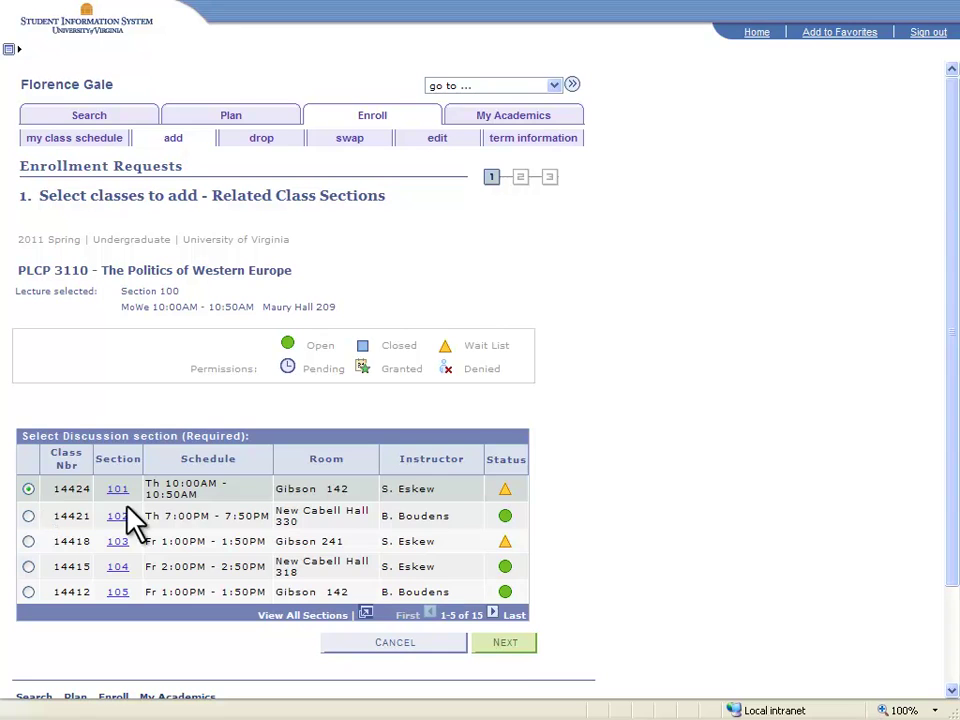
left_click(510, 648)
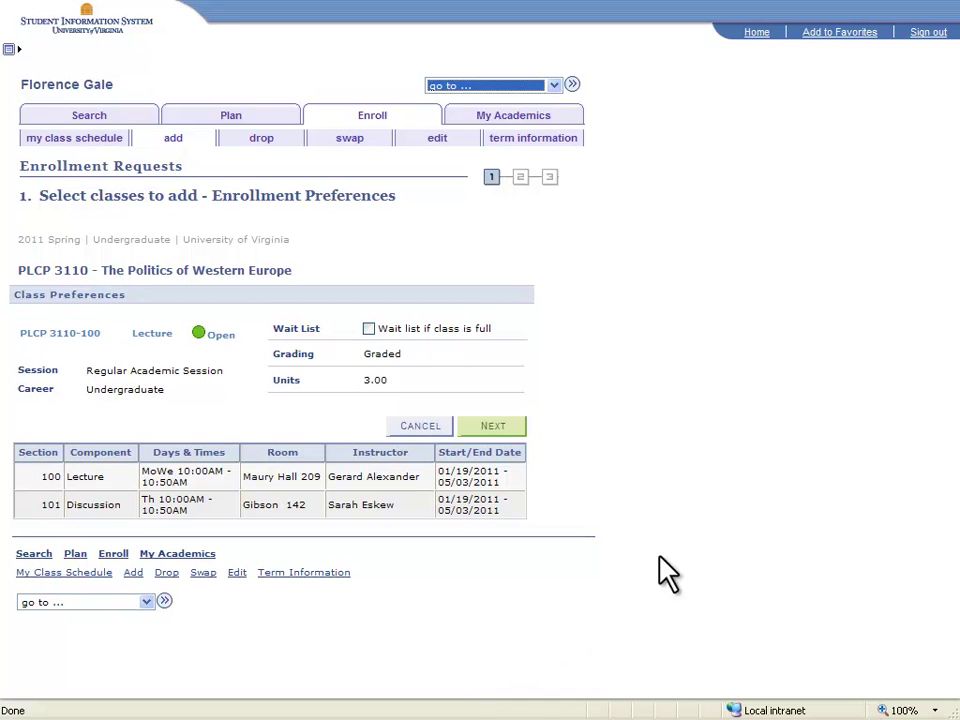
left_click(368, 328)
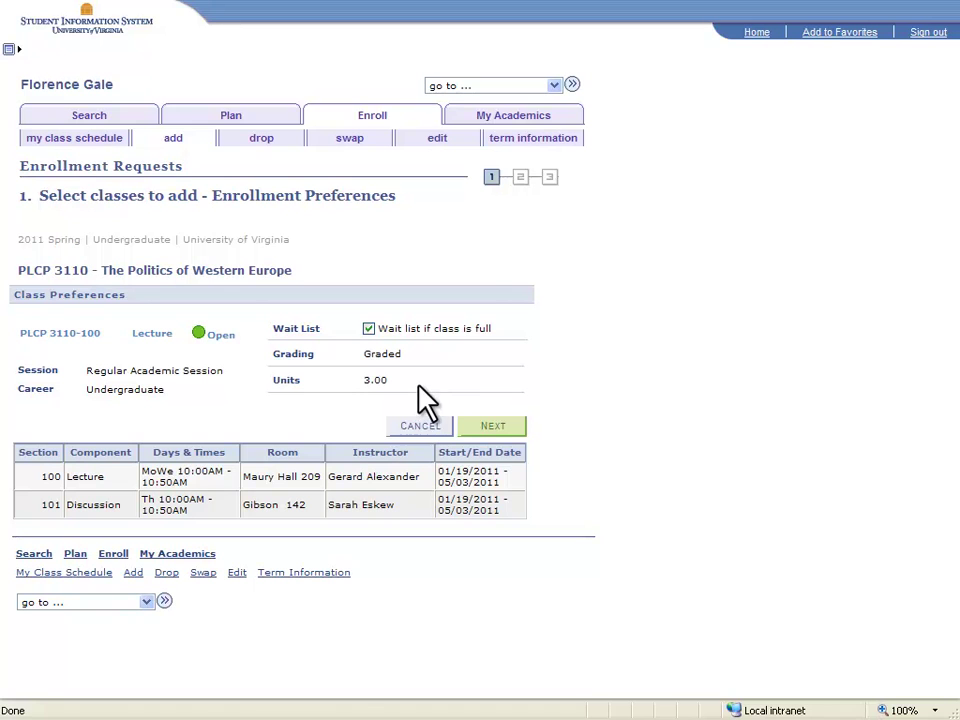
left_click(494, 428)
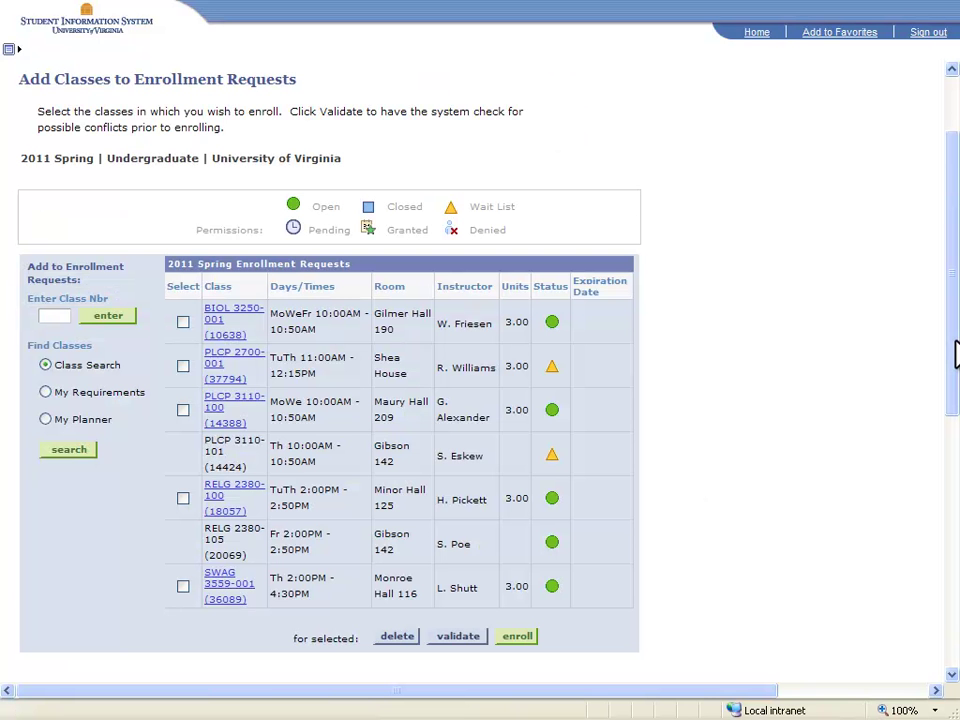
Mark PLCP 3110-100 in the enrollment requests table and submit it for enrollment.
left_click_drag(955, 354, 953, 379)
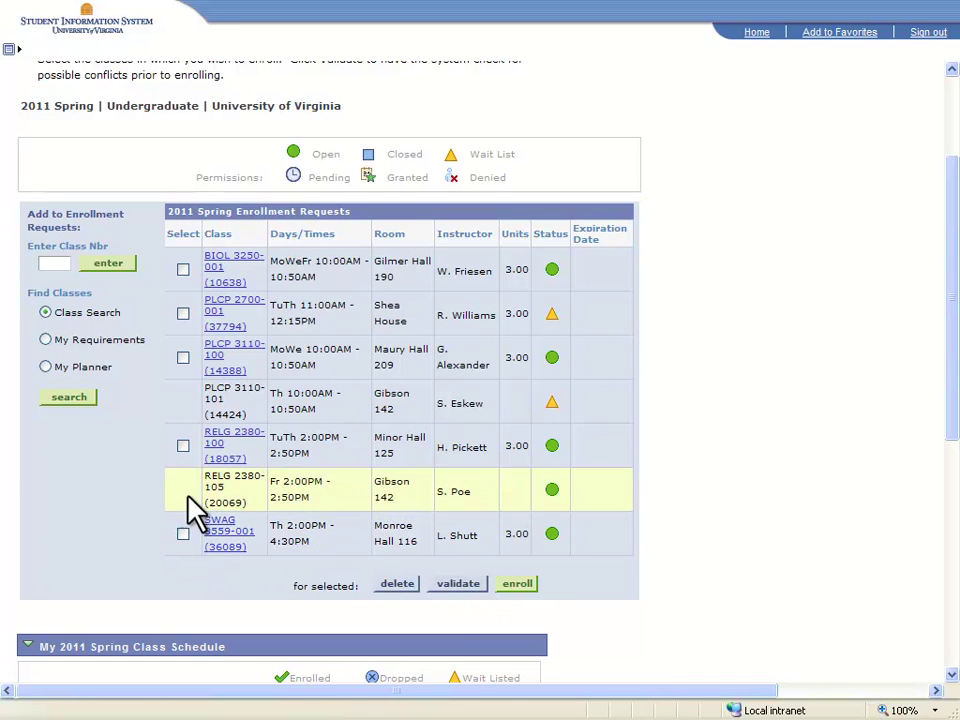
left_click(183, 357)
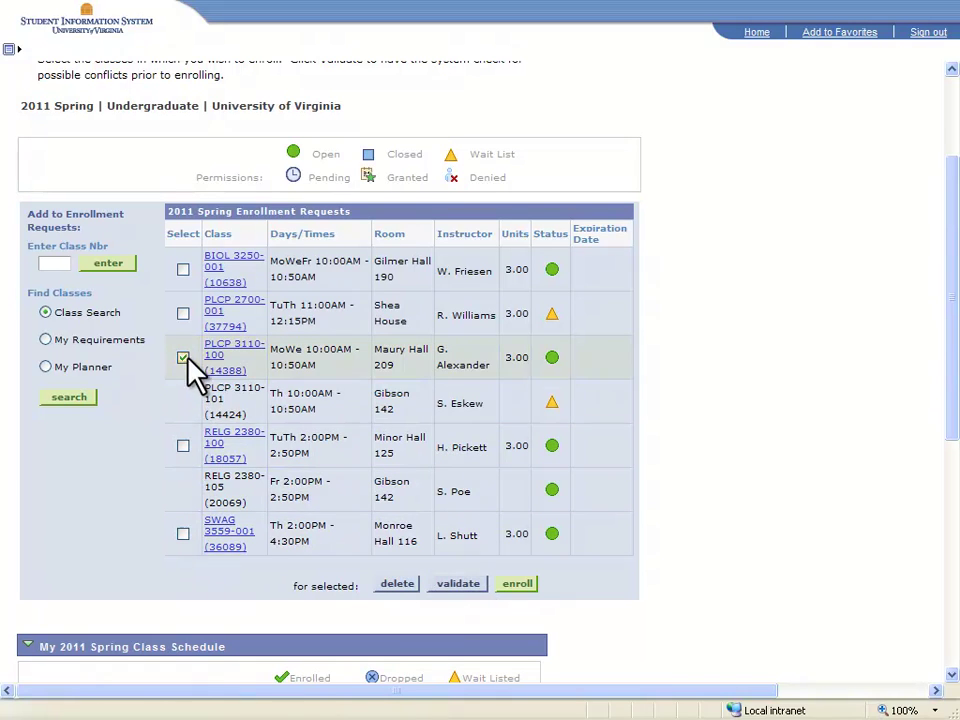
left_click(518, 585)
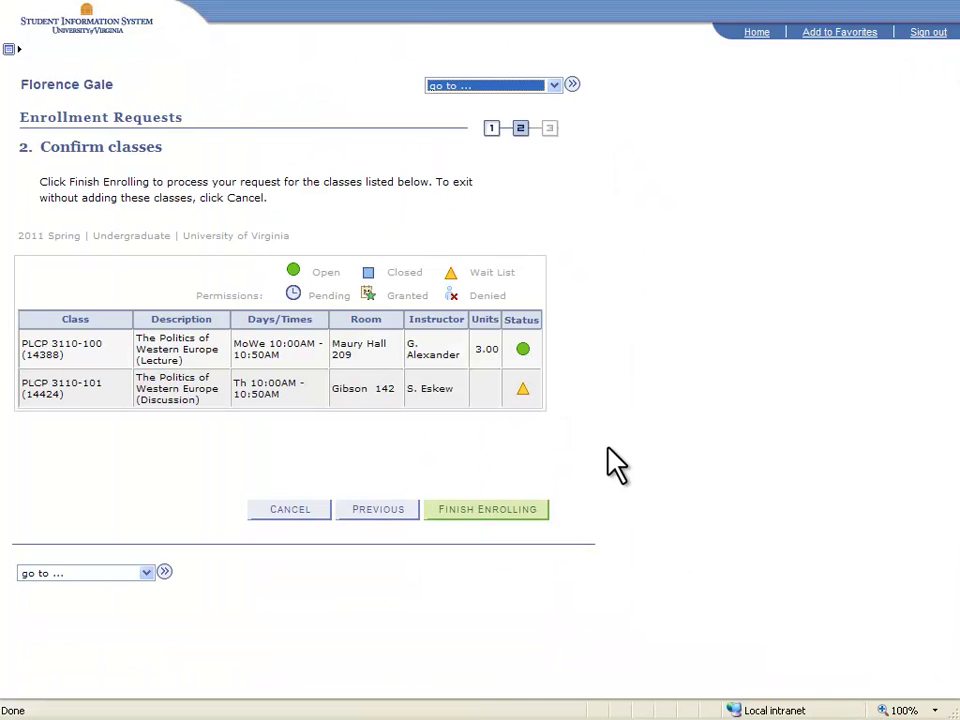
left_click(518, 515)
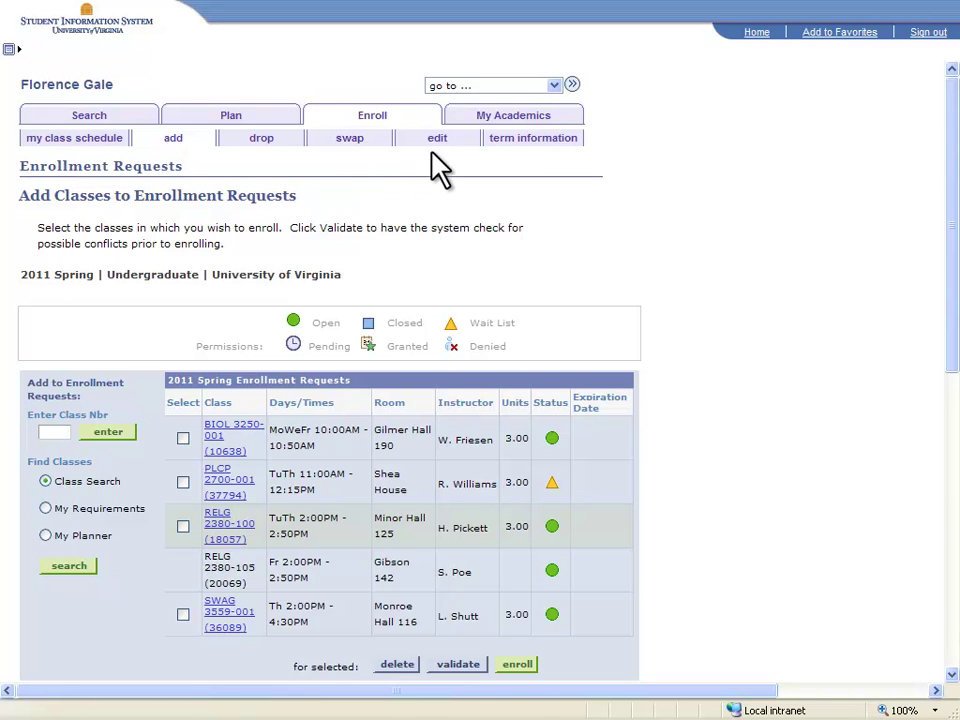
Tick RELJ 2559-002 on the drop page and finish dropping it.
left_click(258, 146)
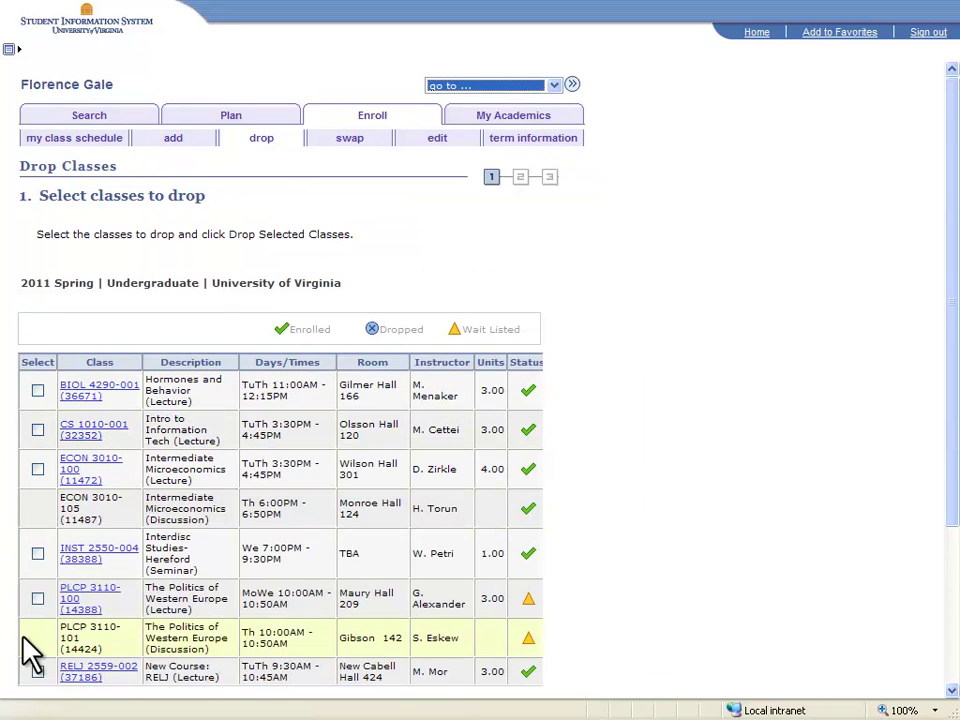
left_click(37, 672)
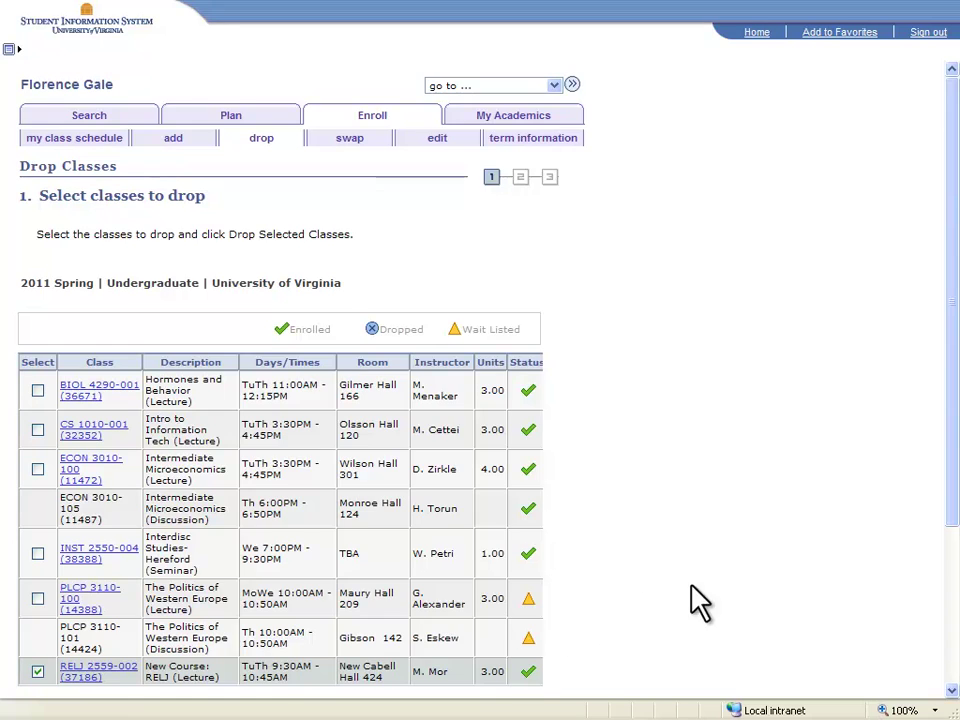
scroll(700, 600, "down", 2)
left_click(514, 520)
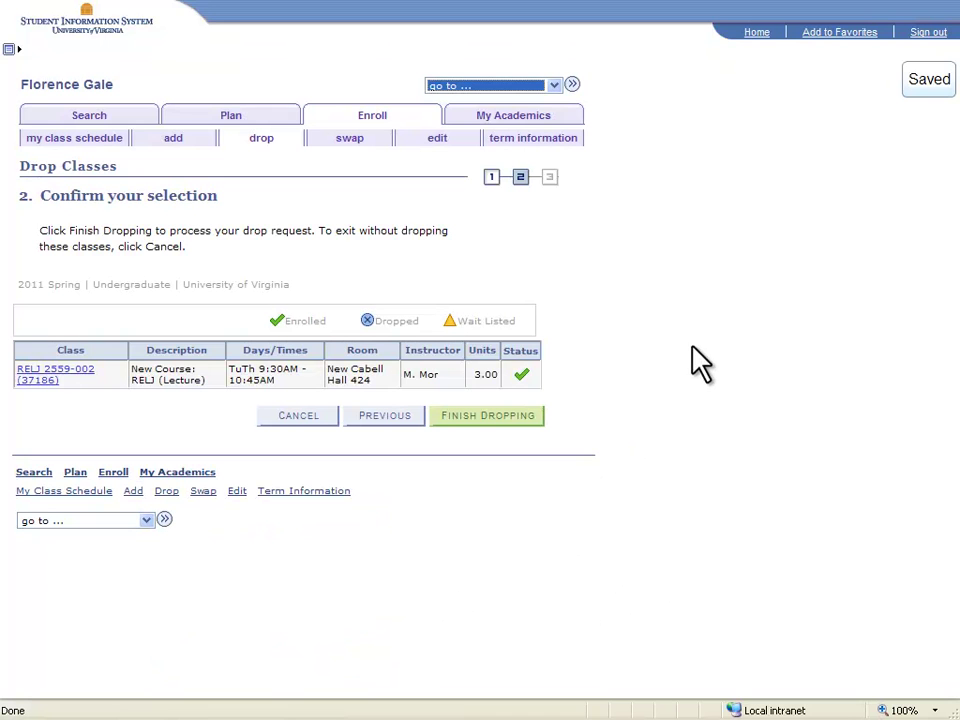
left_click(522, 418)
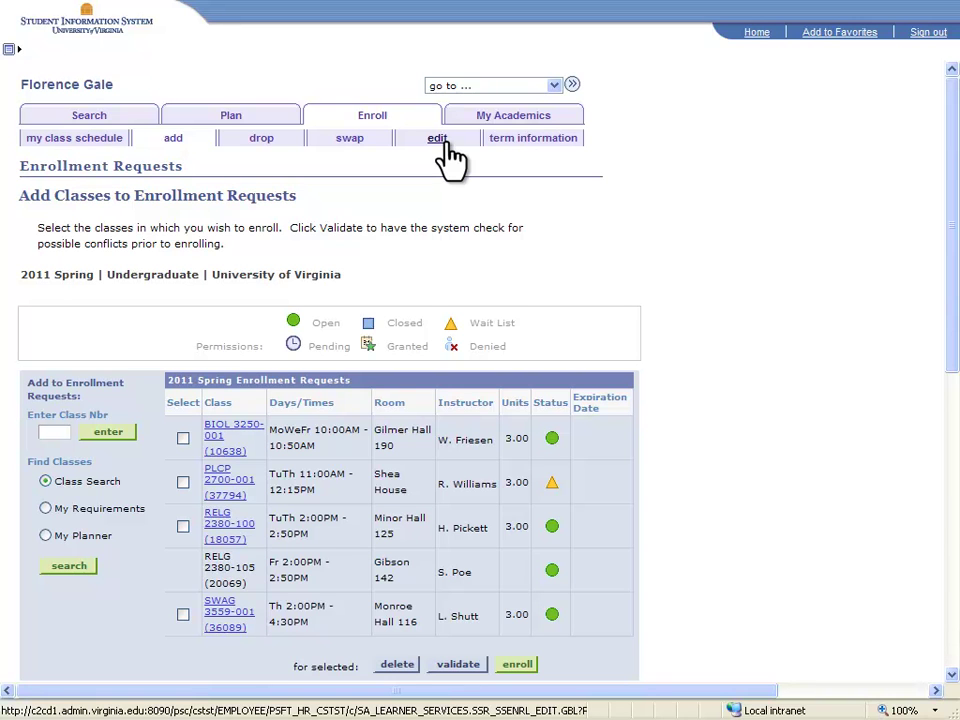
Edit ECON 3010 and choose discussion section 101 (Fr 1:00–1:50PM) instead of 105.
left_click(440, 140)
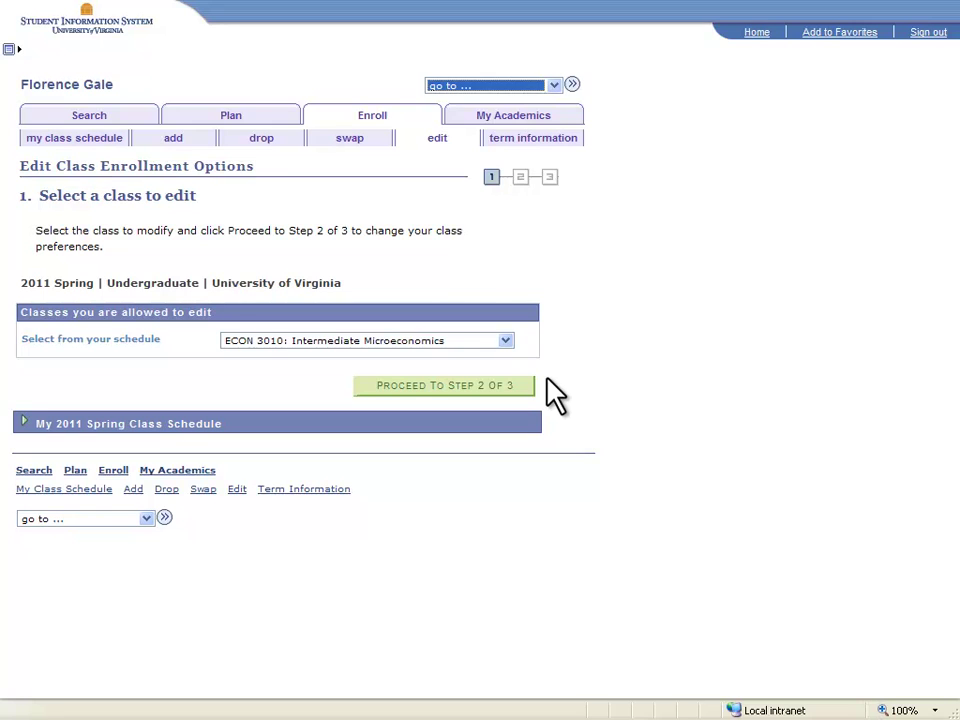
left_click(506, 340)
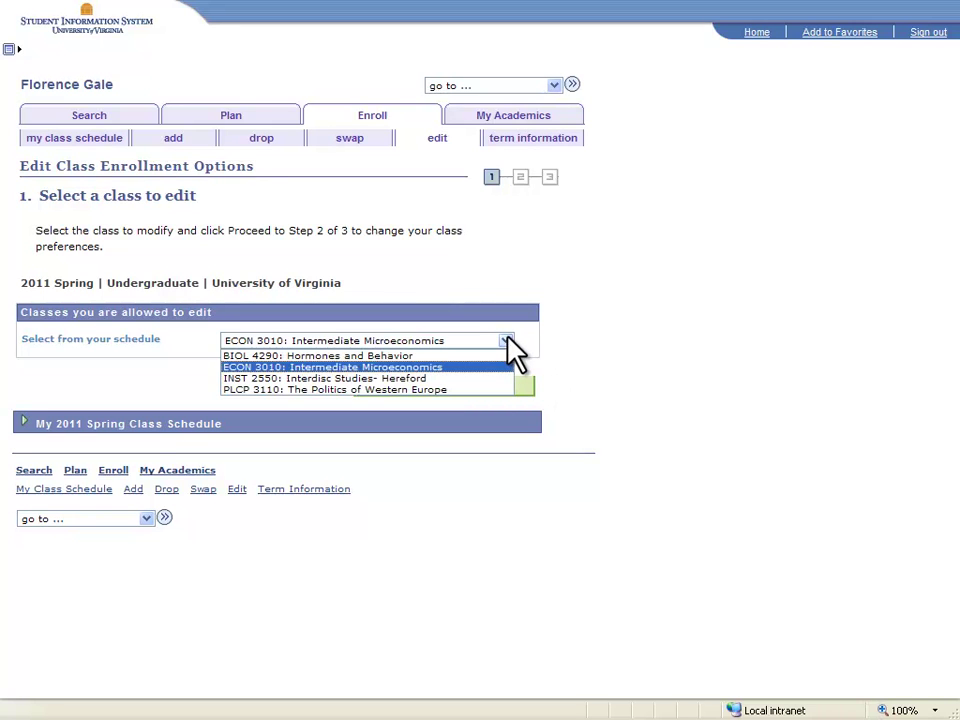
left_click(512, 342)
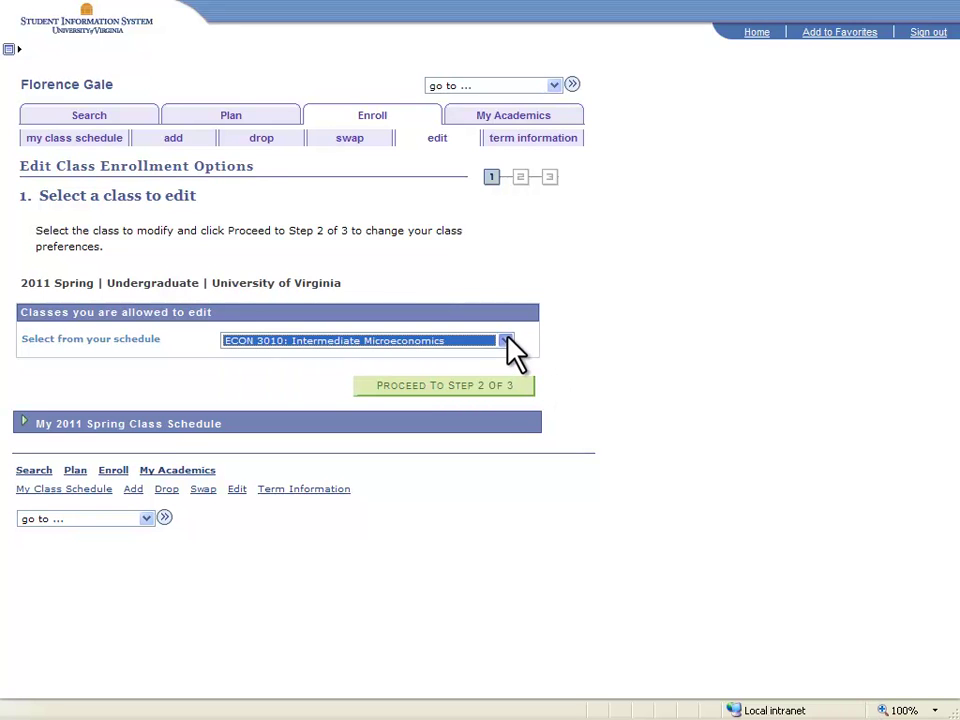
left_click(516, 400)
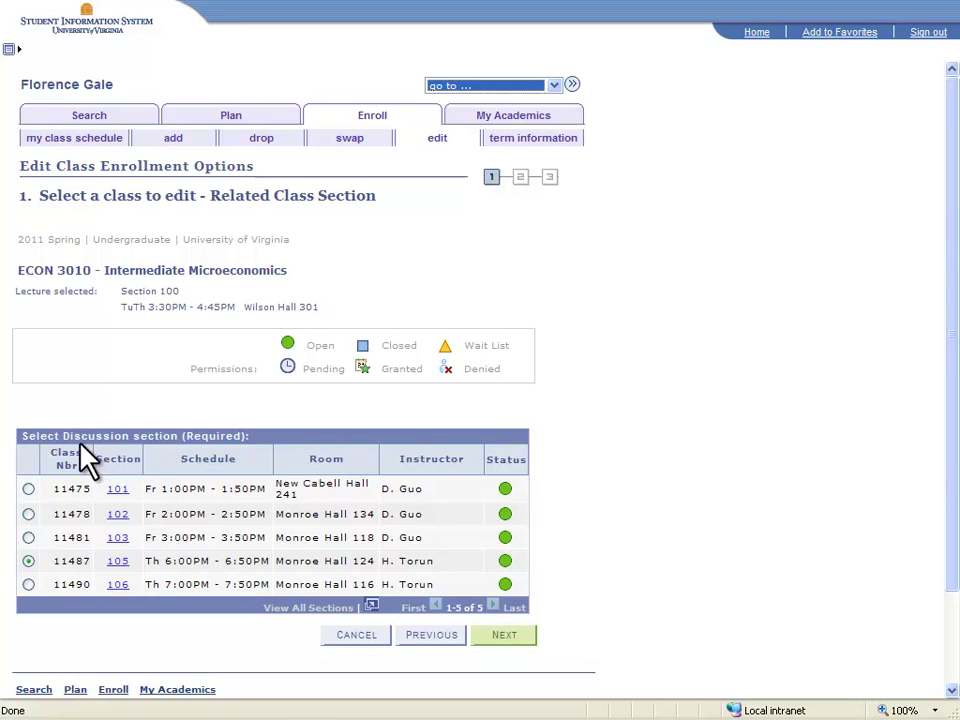
left_click(29, 489)
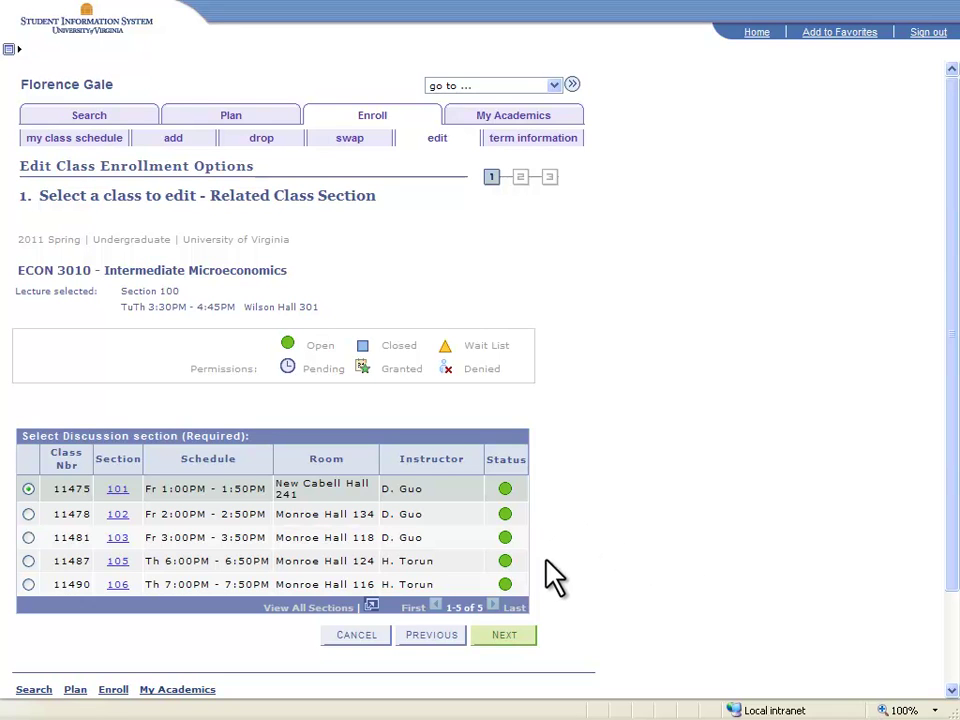
Step past the section and preference pages and finish editing ECON 3010's discussion change.
left_click(507, 632)
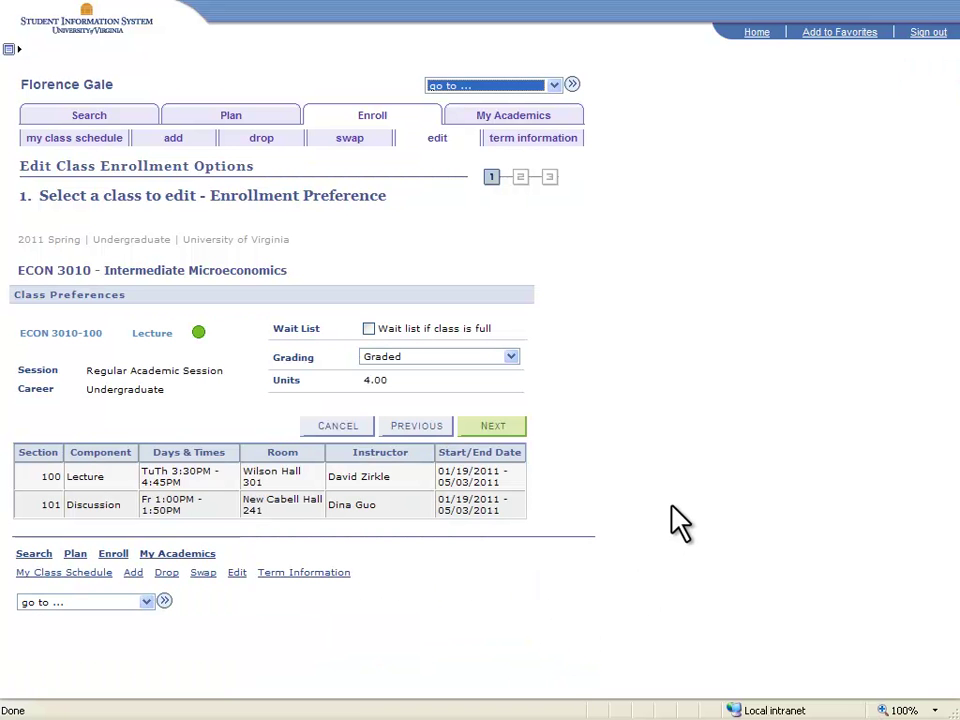
left_click(514, 424)
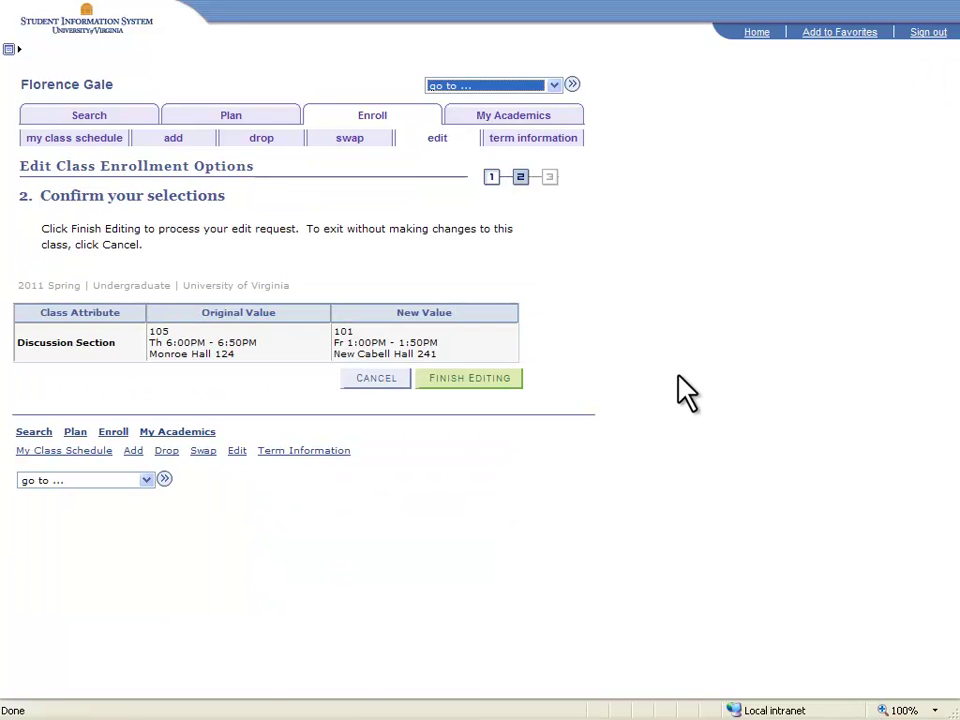
left_click(505, 381)
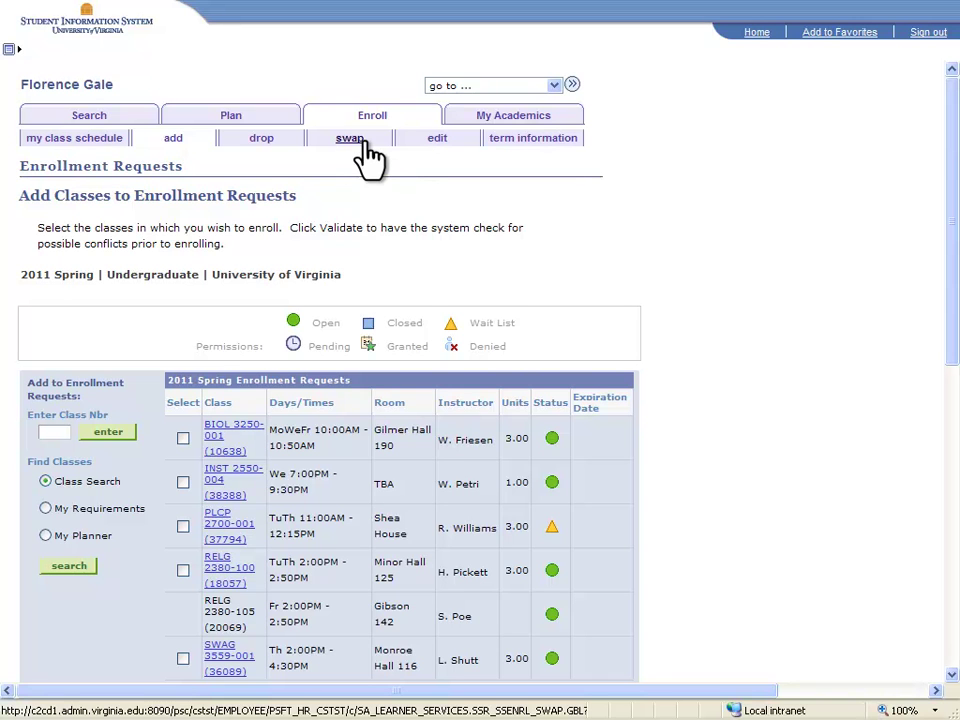
Swap ECON 3010-100 for the INST 2550-004 seminar from the enrollment requests and finish swapping.
left_click(362, 142)
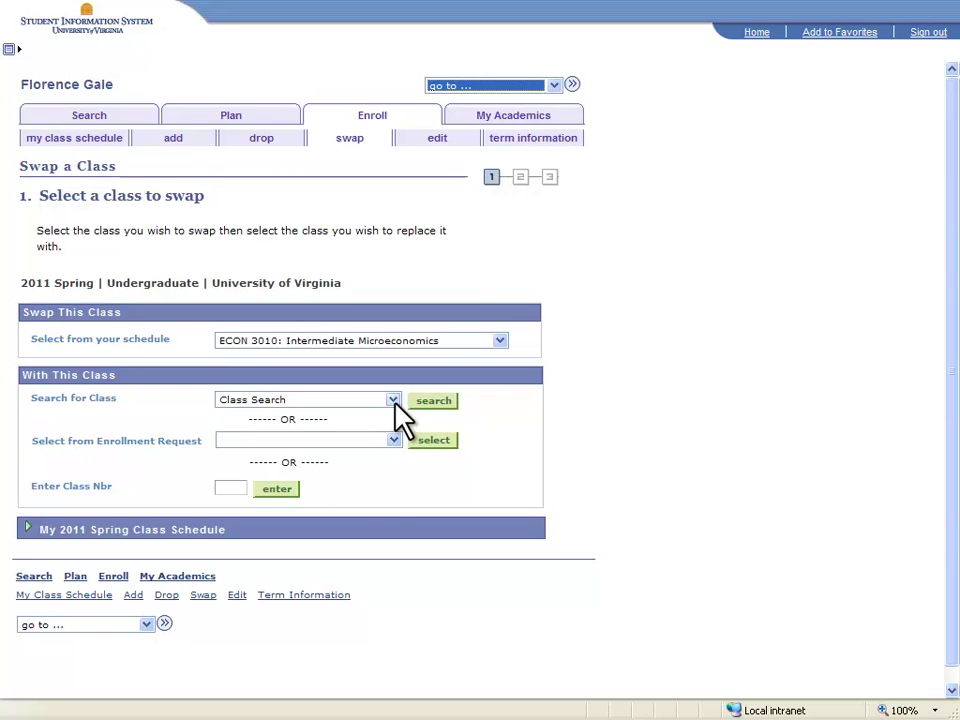
left_click(395, 442)
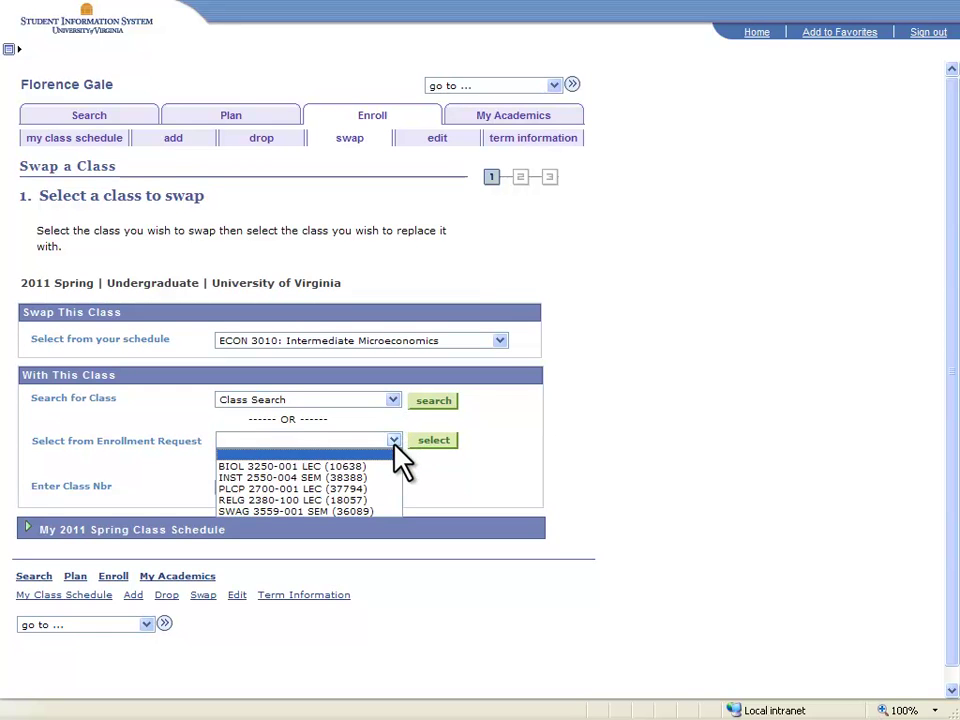
left_click(366, 478)
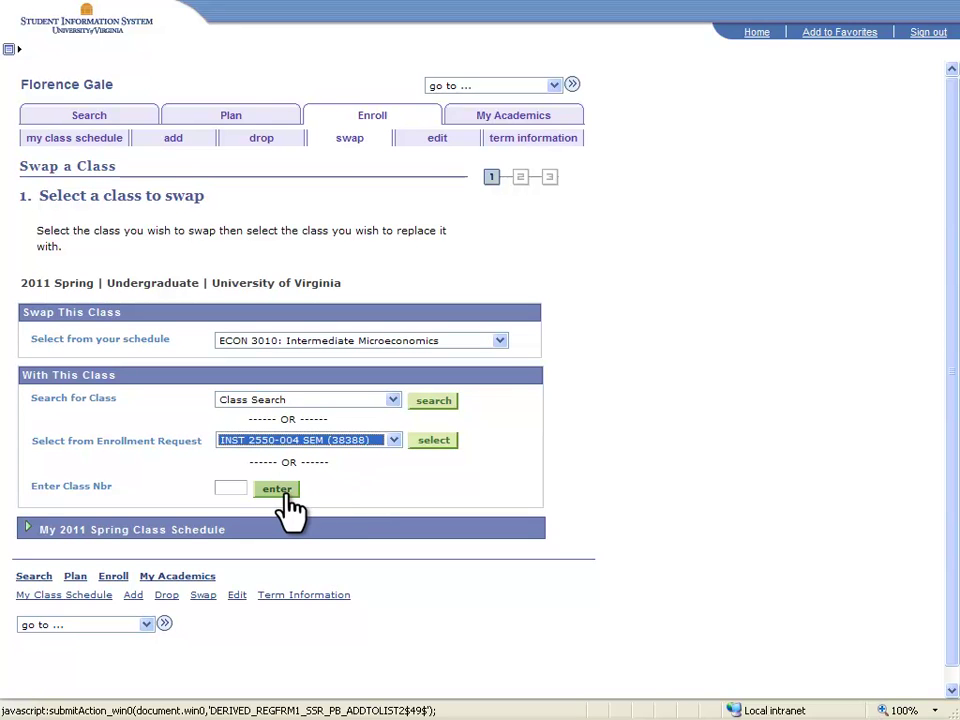
left_click(437, 442)
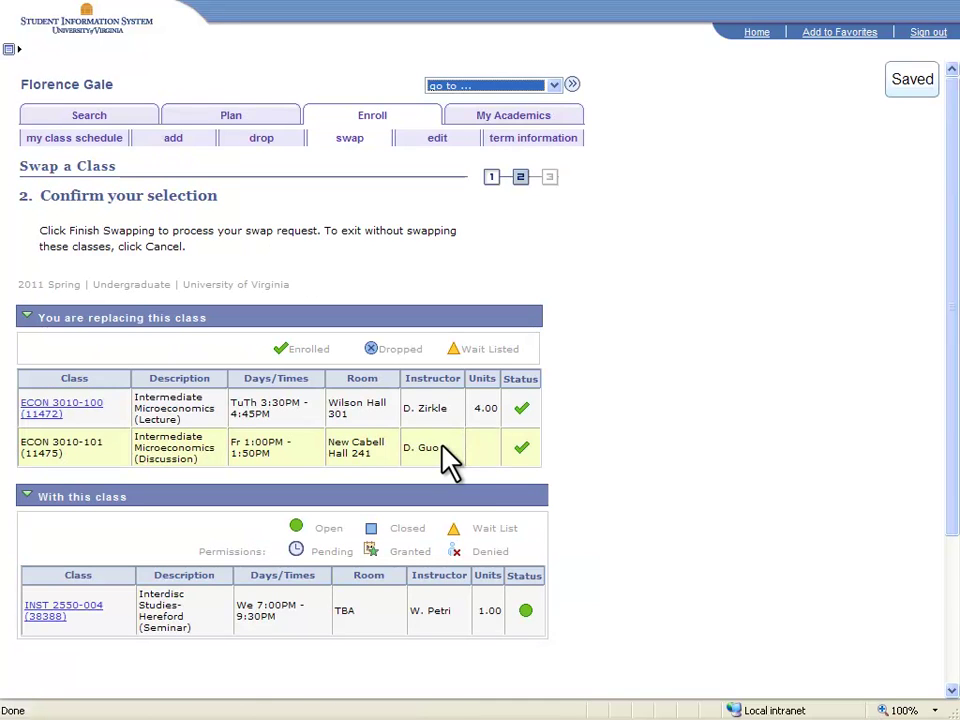
left_click_drag(953, 443, 950, 521)
left_click(520, 623)
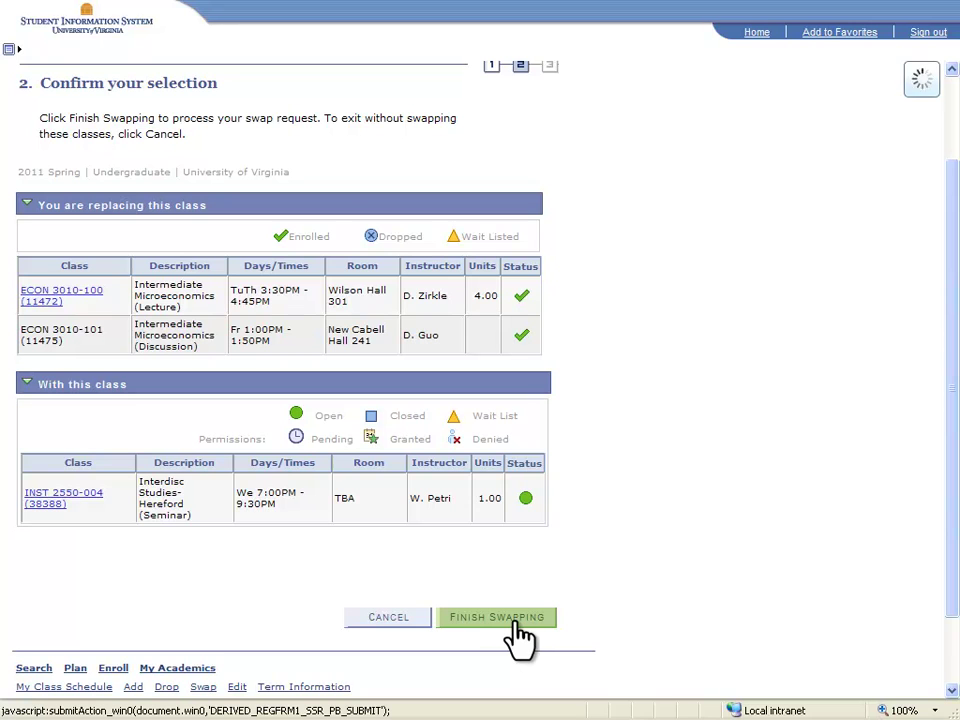